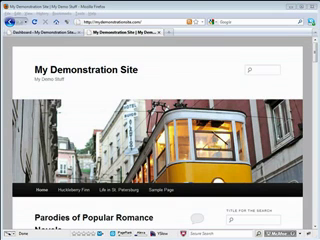
scroll(313, 56, "down", 3)
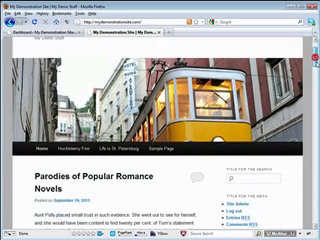
scroll(313, 56, "down", 3)
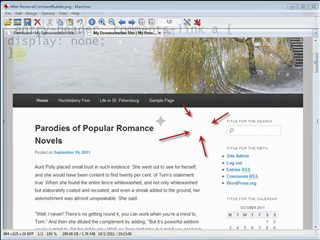
Step: Copy the two-line '.entry-header .comments-link a' rule from the Notepad file
left_click_drag(15, 53, 8, 30)
key("ctrl+c")
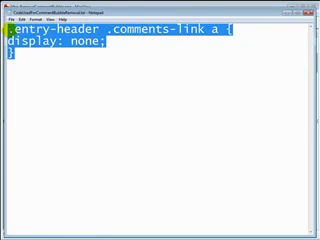
right_click(44, 35)
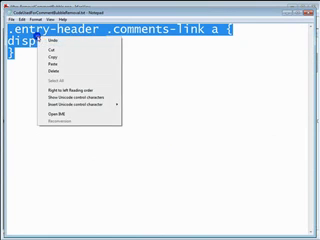
left_click(56, 58)
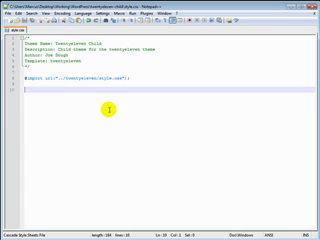
Step: Paste the copied comment-link rule at line 10 of the child theme's style.css
left_click(30, 85)
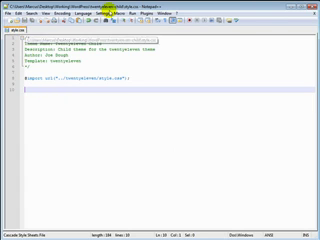
right_click(30, 92)
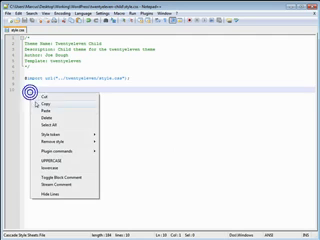
left_click(45, 111)
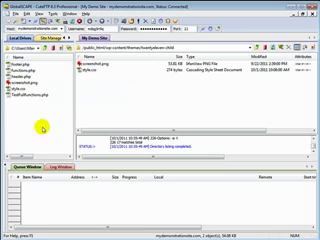
Step: Upload the local style.css and confirm overwriting the remote child theme copy
left_click(17, 88)
right_click(18, 89)
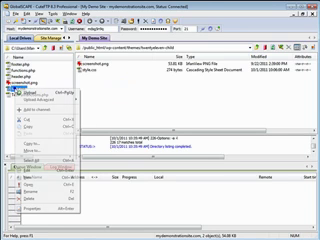
left_click(40, 91)
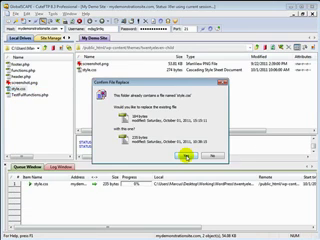
left_click(187, 156)
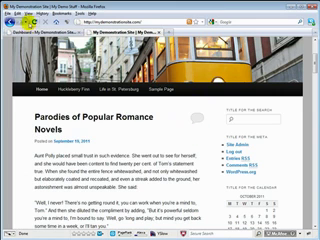
Step: Reload the blog in Firefox to check that the comment bubble is gone
left_click(30, 20)
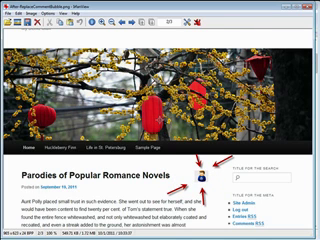
Step: Close the After-ReplaceCommentBubble.png example image in IrfanView
key("alt+F4")
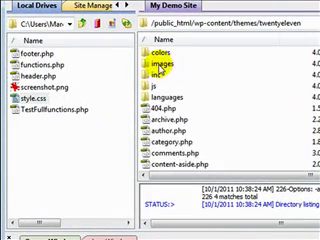
Step: Open the remote themes/twentyeleven/images folder to list the comment bubble graphics
double_click(163, 65)
scroll(175, 122, "down", 2)
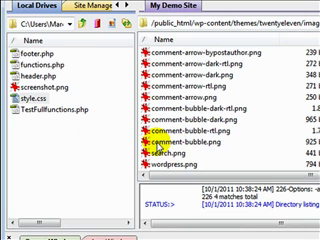
Step: Prefix the server file comment-bubble.png with 'old', making it oldcomment-bubble.png
left_click(152, 143)
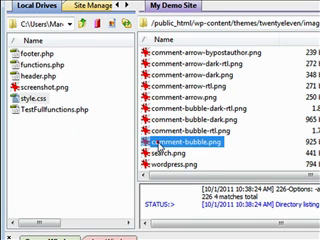
left_click(150, 143)
left_click(150, 143)
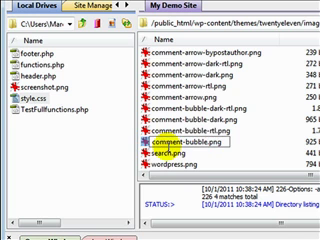
type("old")
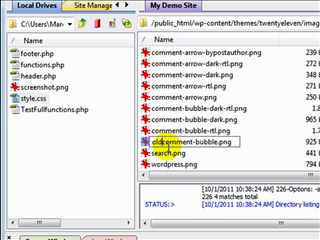
left_click(198, 121)
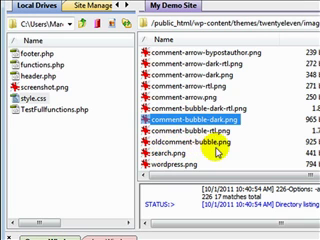
Step: Remove the 'old' prefix so the server file is named comment-bubble.png again
left_click(150, 142)
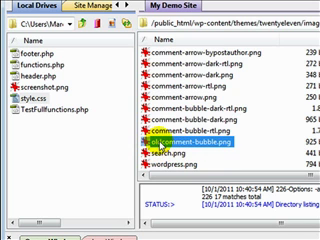
left_click(150, 142)
left_click(150, 142)
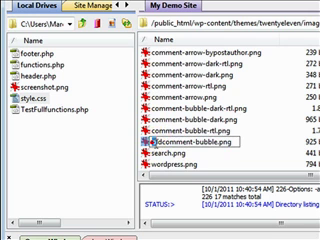
left_click_drag(152, 142, 163, 142)
key("Delete")
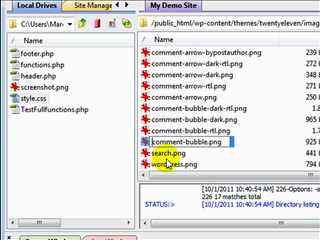
left_click(214, 165)
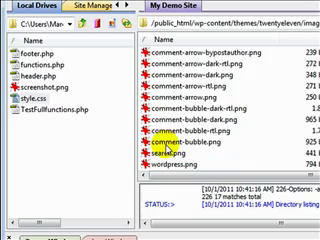